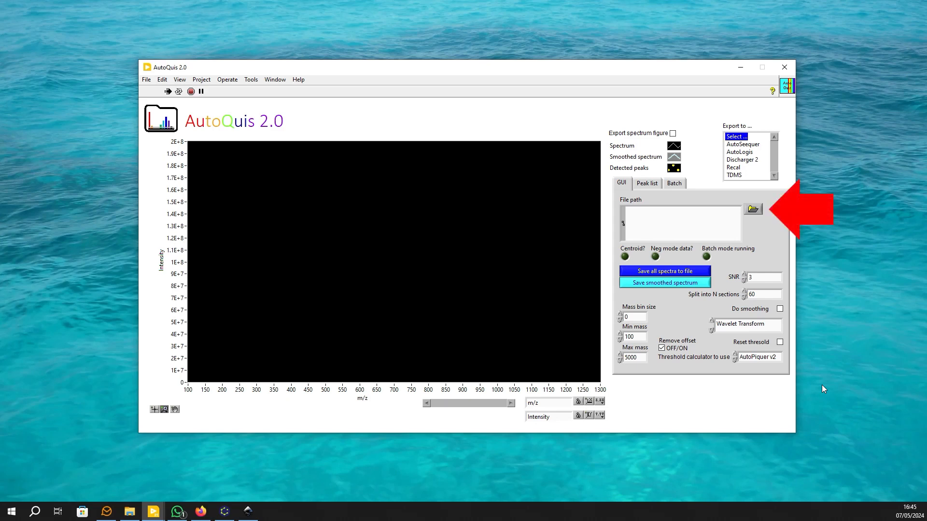
Load Orbi-DOM-ESI-neg-1.mz5 and inspect its detected peaks between about m/z 519 and 525.4.
left_click(753, 208)
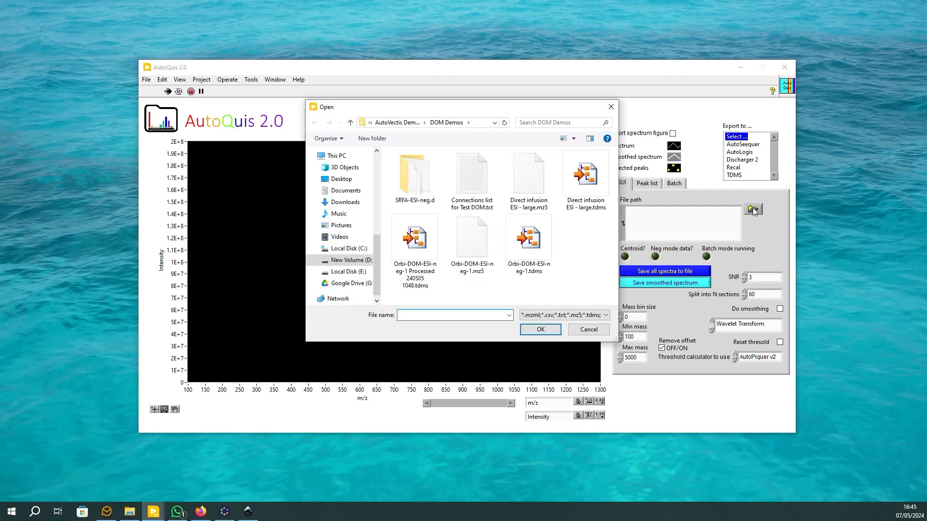
double_click(467, 249)
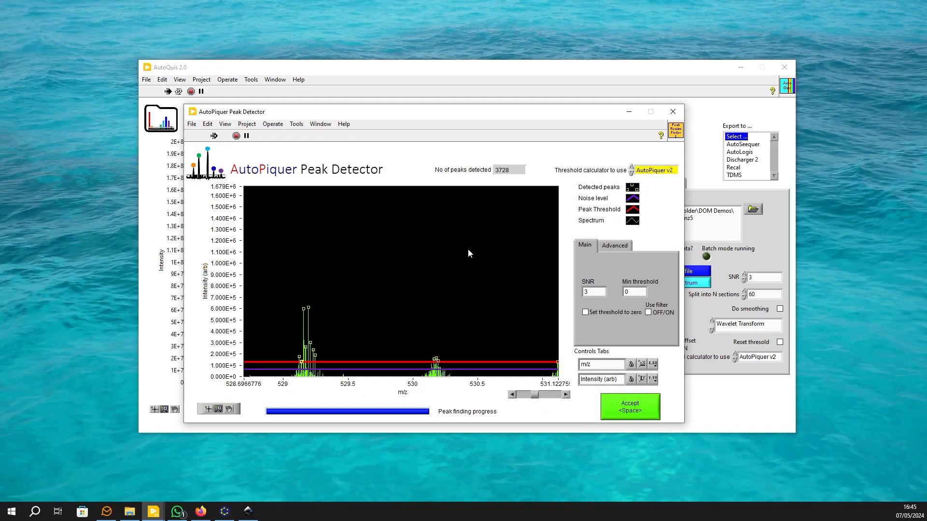
left_click(643, 364)
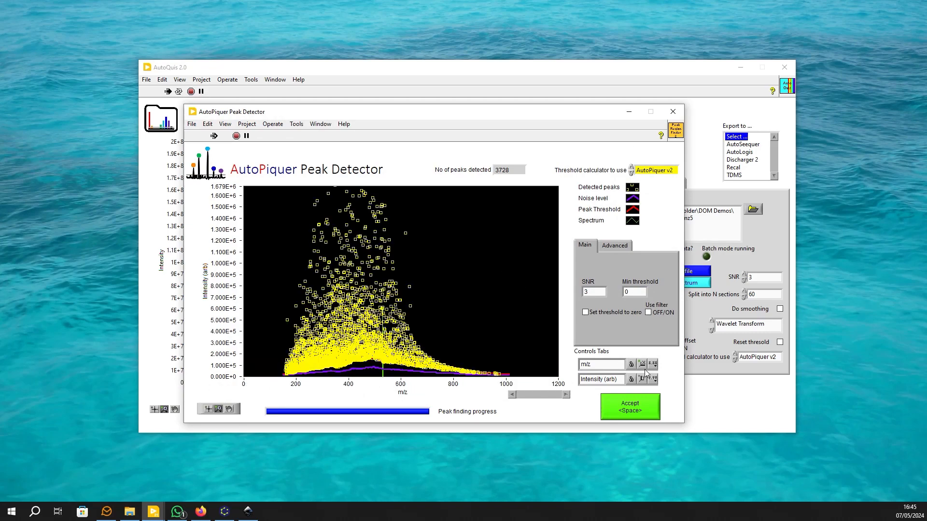
left_click(642, 379)
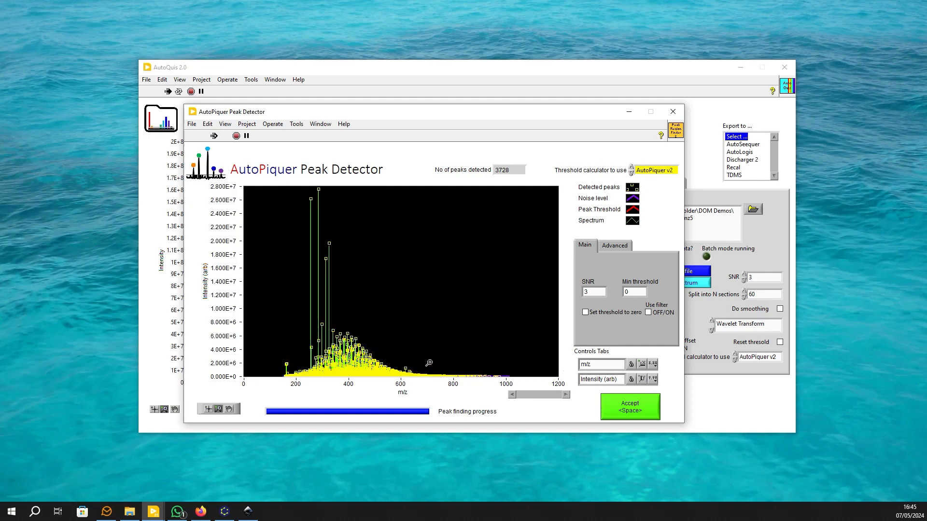
left_click_drag(376, 354, 385, 377)
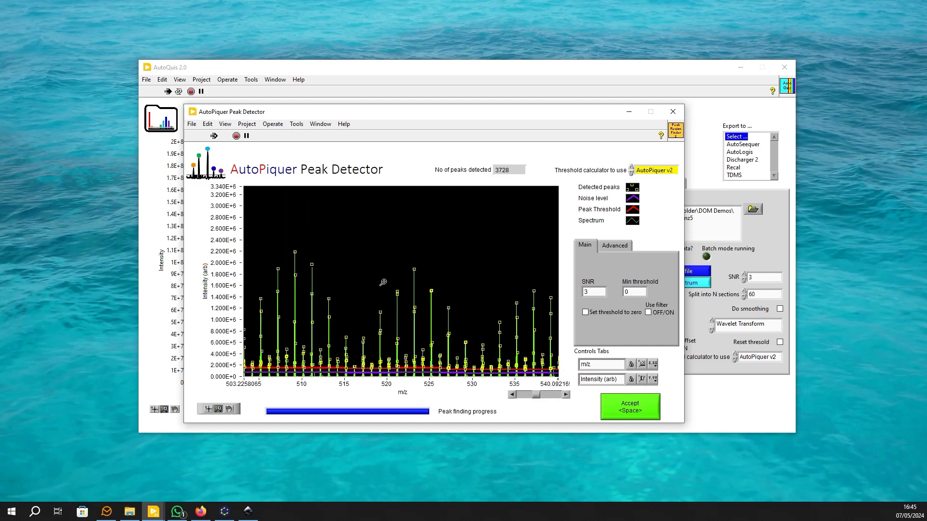
left_click_drag(378, 268, 432, 380)
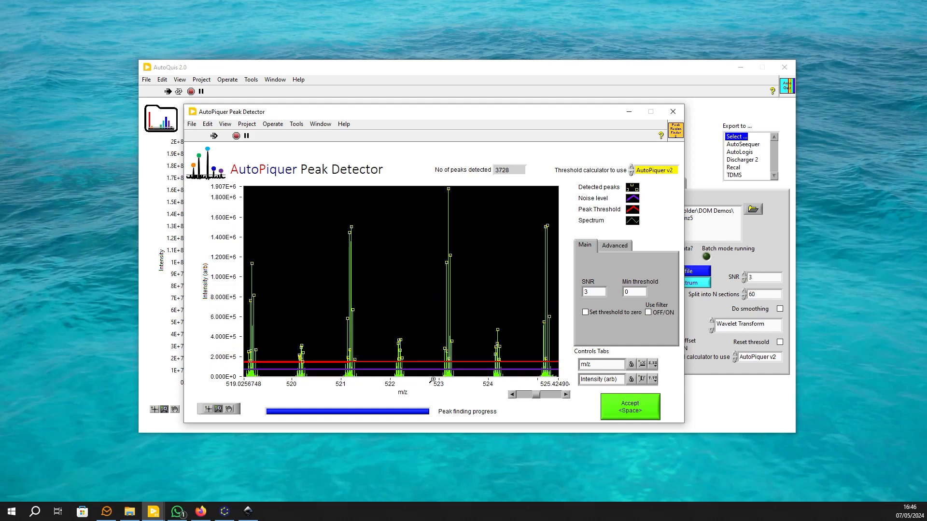
Try SNR values of 1 and 0 for the peak threshold.
double_click(597, 292)
type("1")
double_click(597, 293)
type("0")
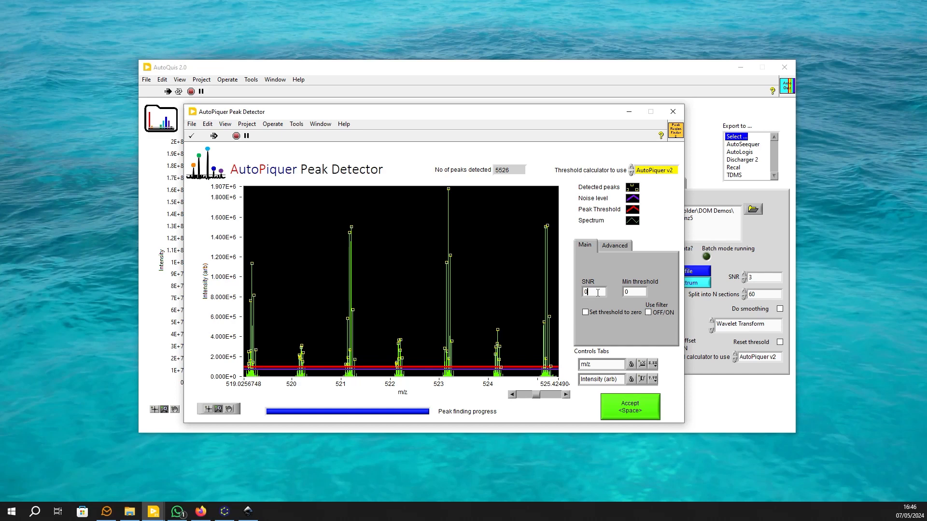
key("Return")
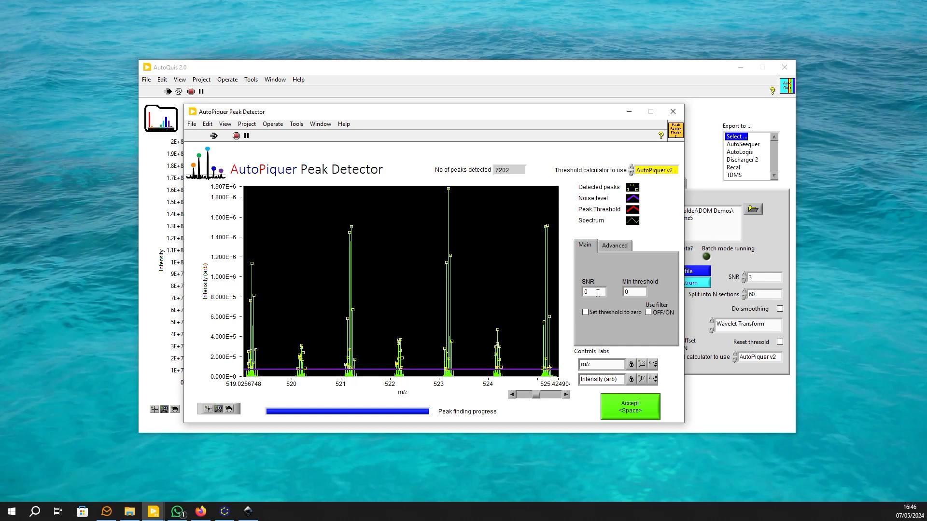
Set the peak detection SNR to -1 and accept the detected peaks.
double_click(597, 292)
type("-1")
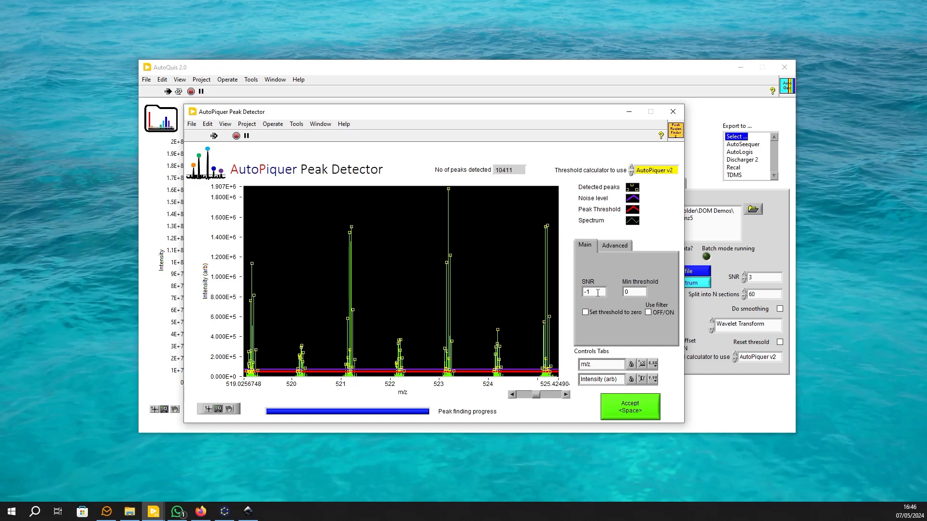
left_click(624, 411)
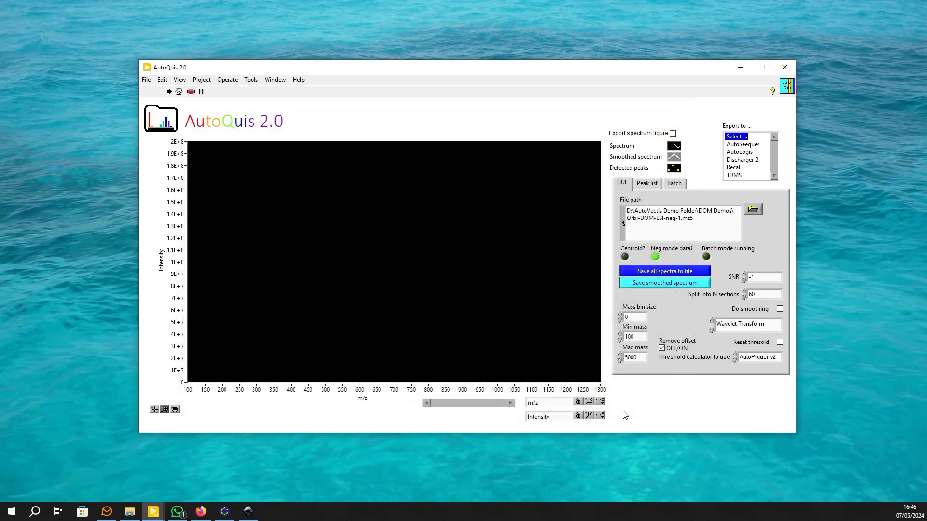
Examine the detected peaks between about m/z 492.3 and 494.7, then restore the full spectrum range.
left_click(589, 401)
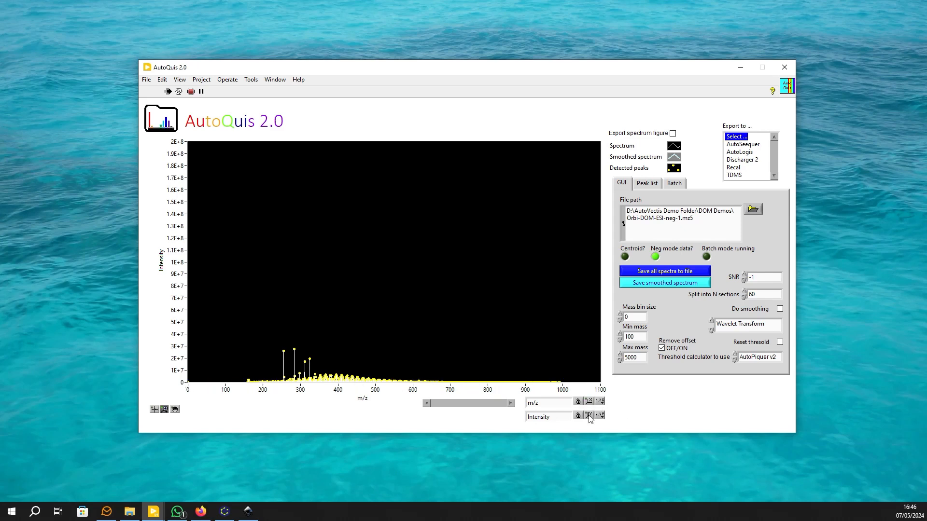
left_click(589, 415)
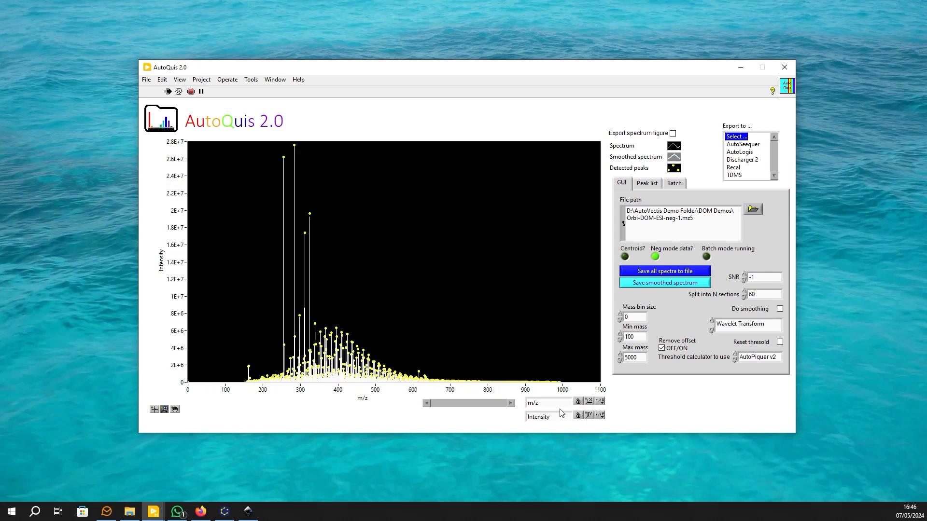
left_click_drag(381, 348, 366, 386)
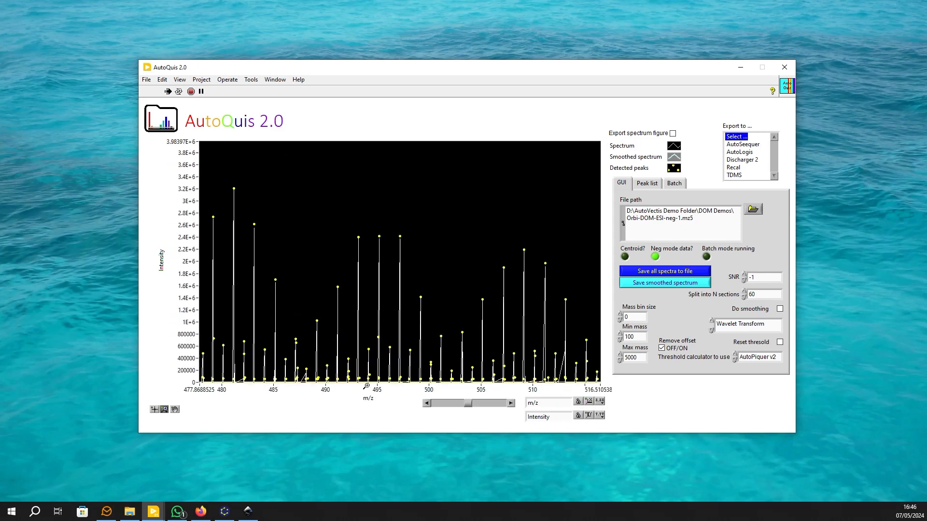
left_click_drag(351, 227, 373, 384)
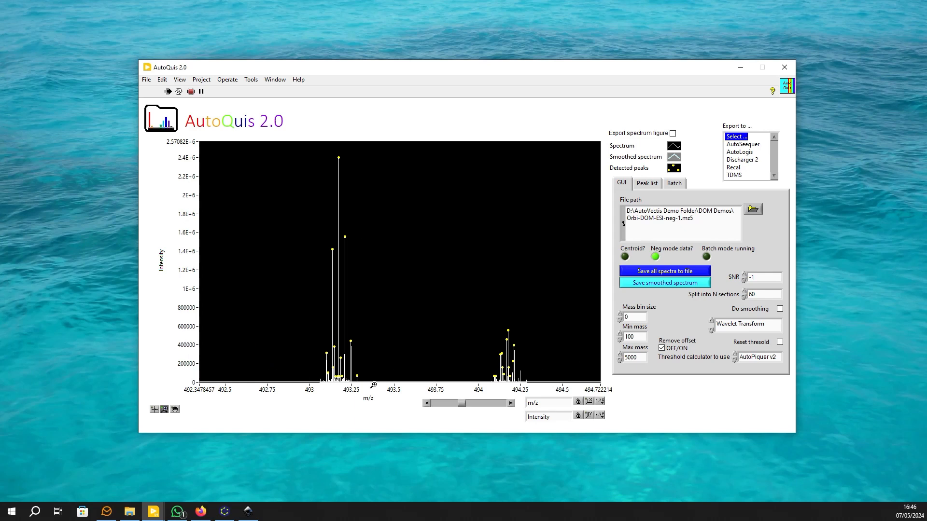
left_click(590, 402)
left_click(590, 415)
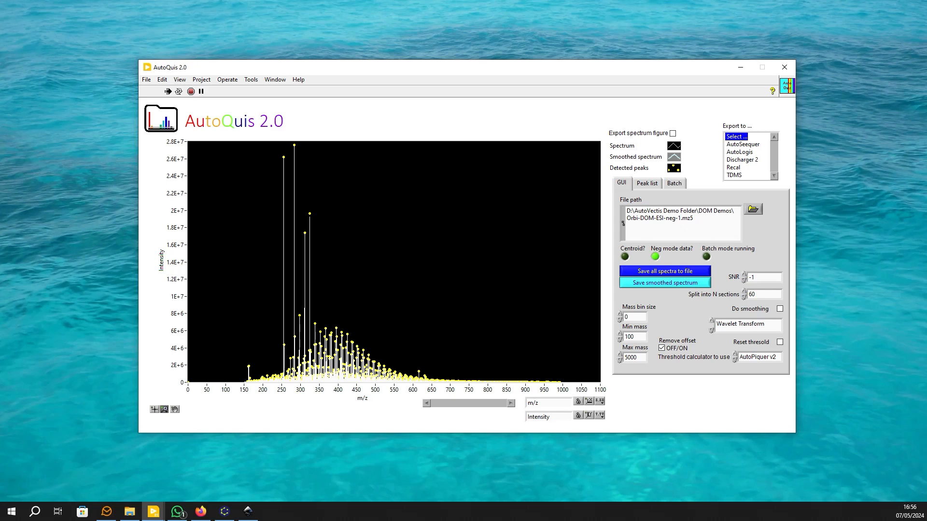
Load Direct infusion ESI - large.mz5 and accept spectra 10-25 for SmartSum.
left_click(755, 212)
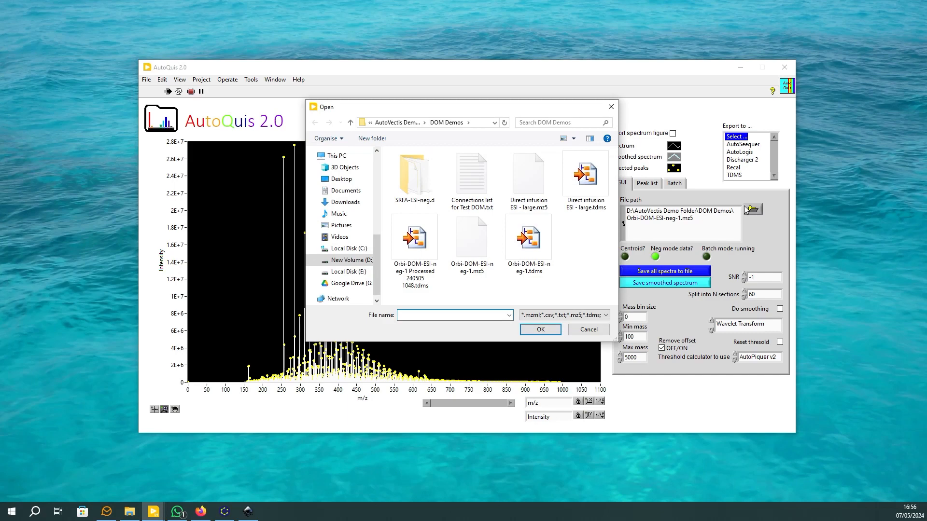
double_click(540, 179)
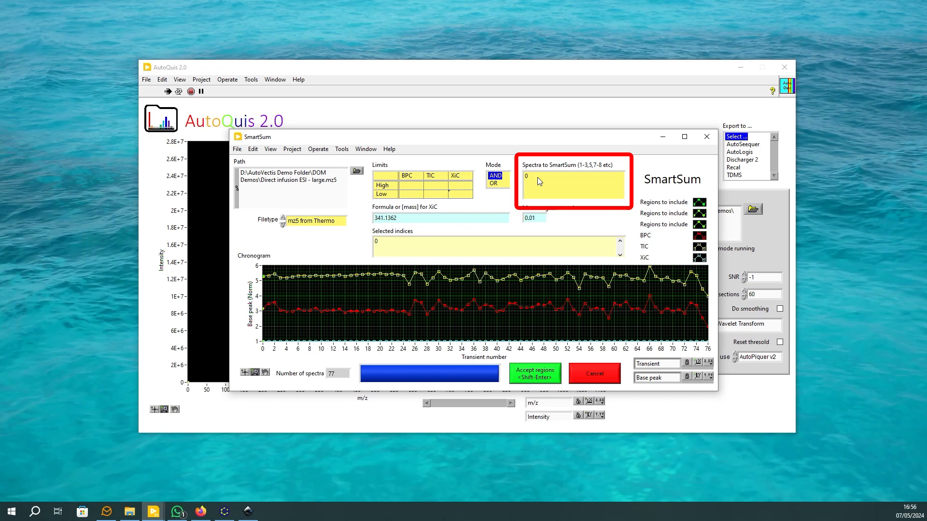
double_click(537, 178)
type("10-15")
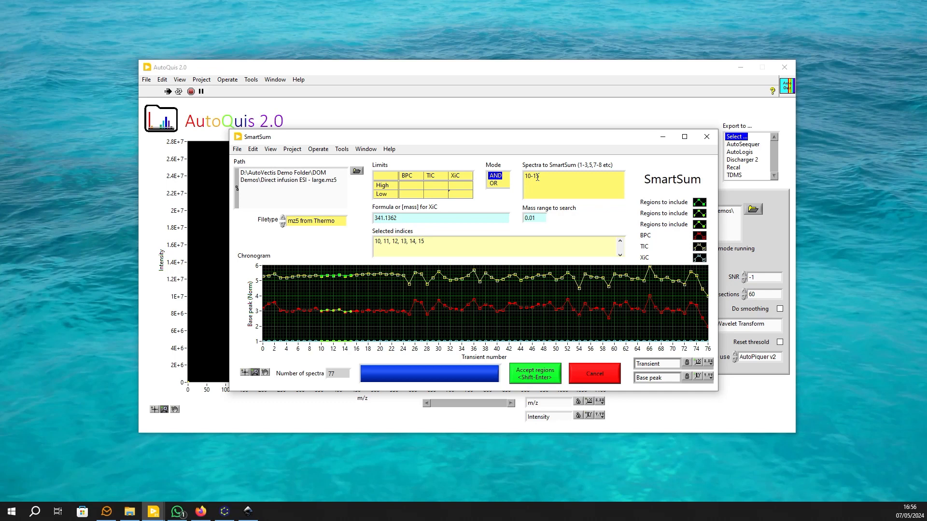
left_click_drag(537, 178, 544, 177)
type("25")
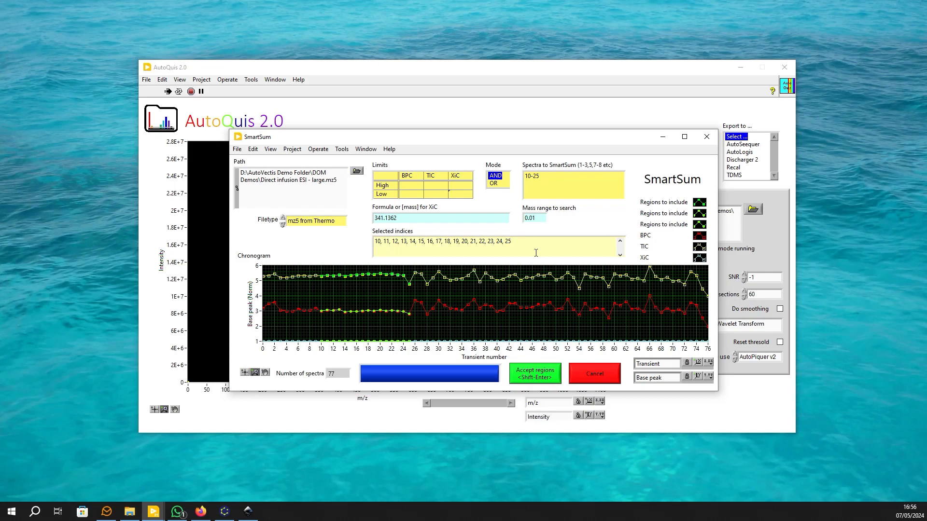
left_click(535, 374)
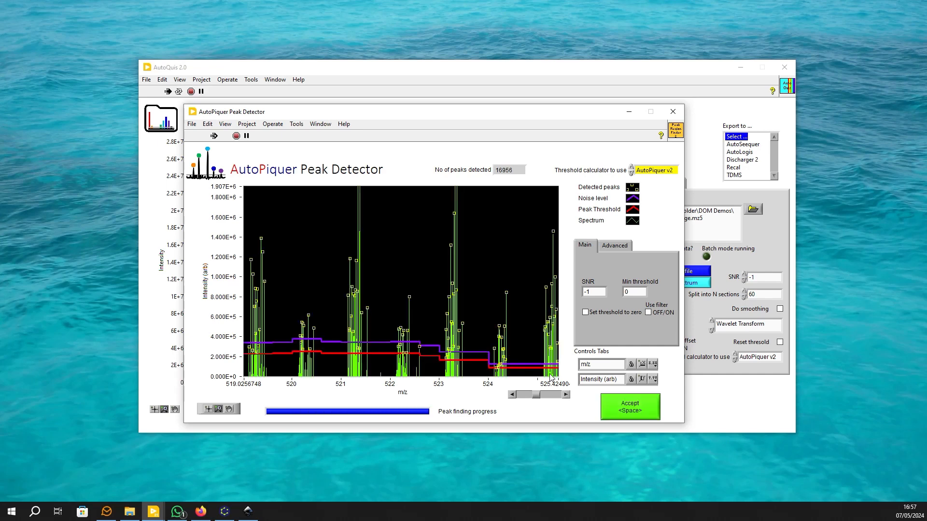
Set the peak detection SNR to 3 for the summed spectrum and accept the detected peaks.
left_click(641, 364)
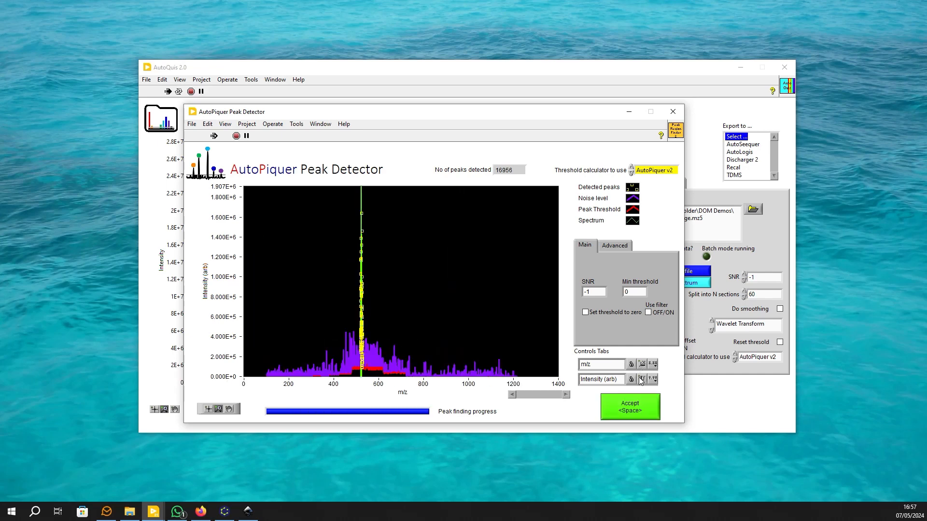
left_click(641, 379)
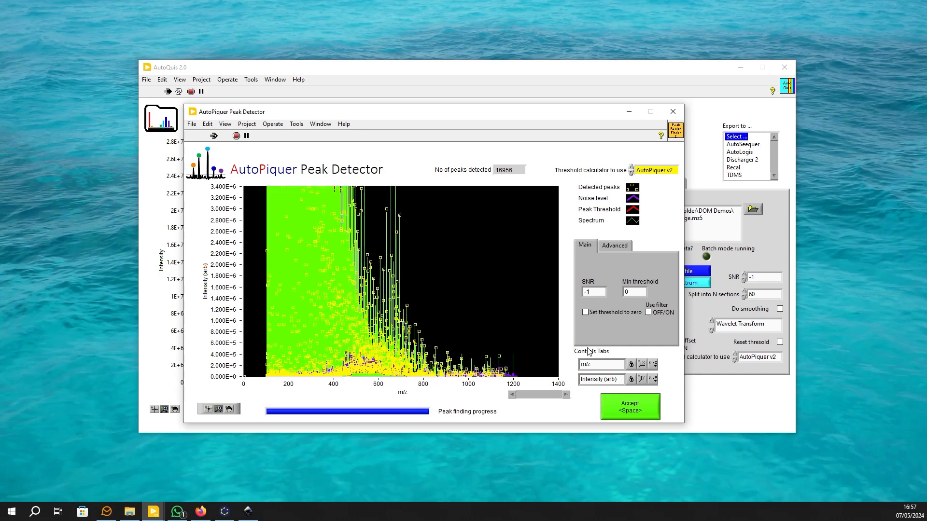
left_click(641, 379)
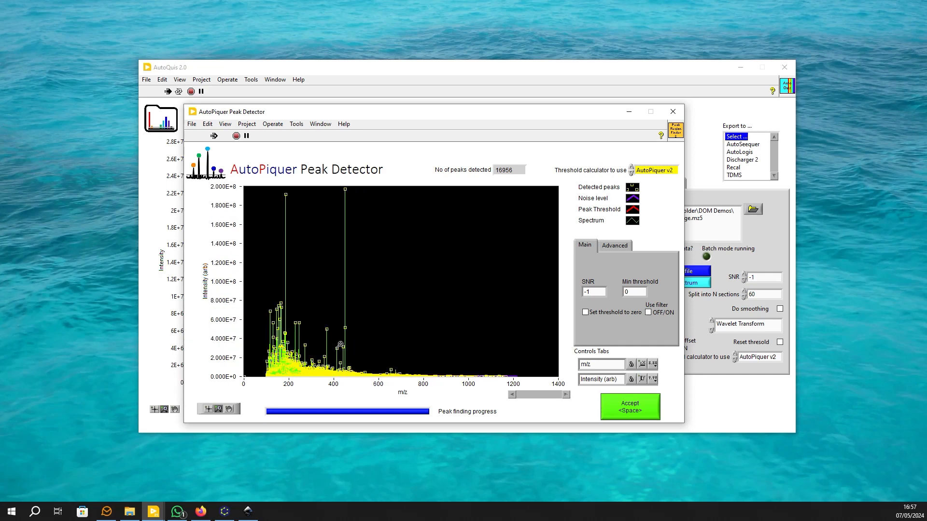
left_click_drag(324, 353, 337, 379)
left_click_drag(395, 284, 433, 378)
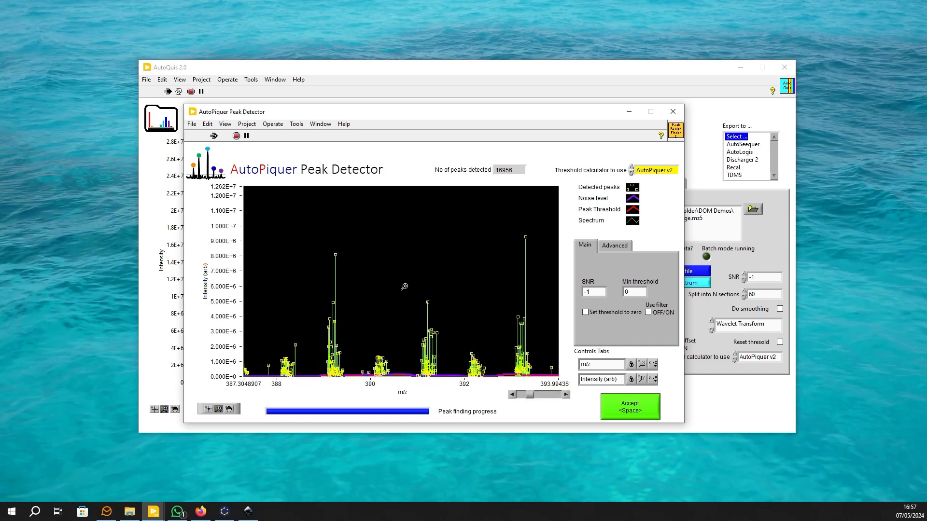
left_click_drag(404, 279, 543, 382)
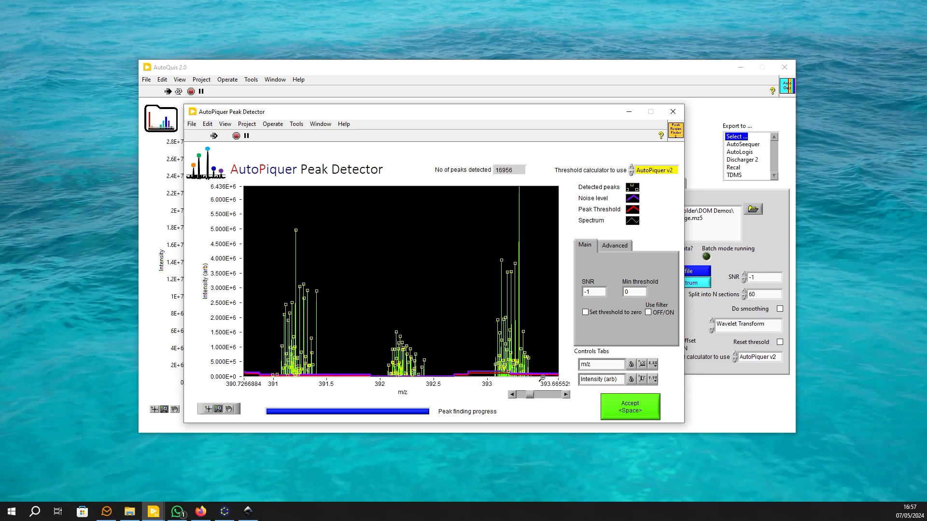
double_click(592, 292)
type("3")
key("Return")
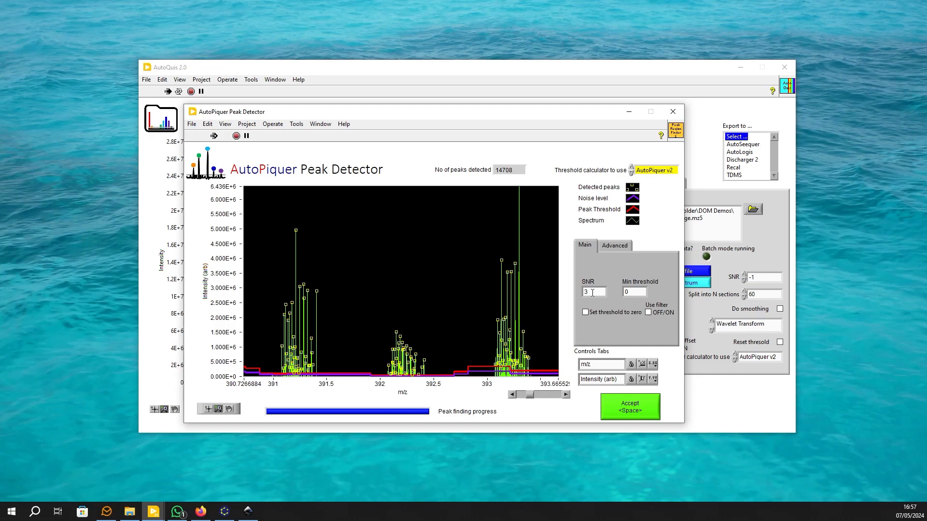
left_click(626, 408)
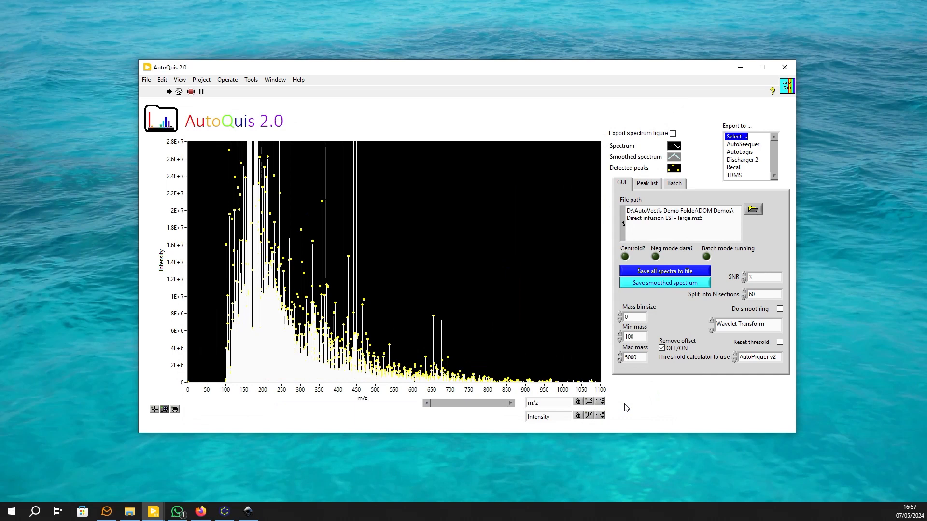
Narrow the spectrum to about m/z 292.7-294.6 and open that range for export as a figure.
left_click(589, 415)
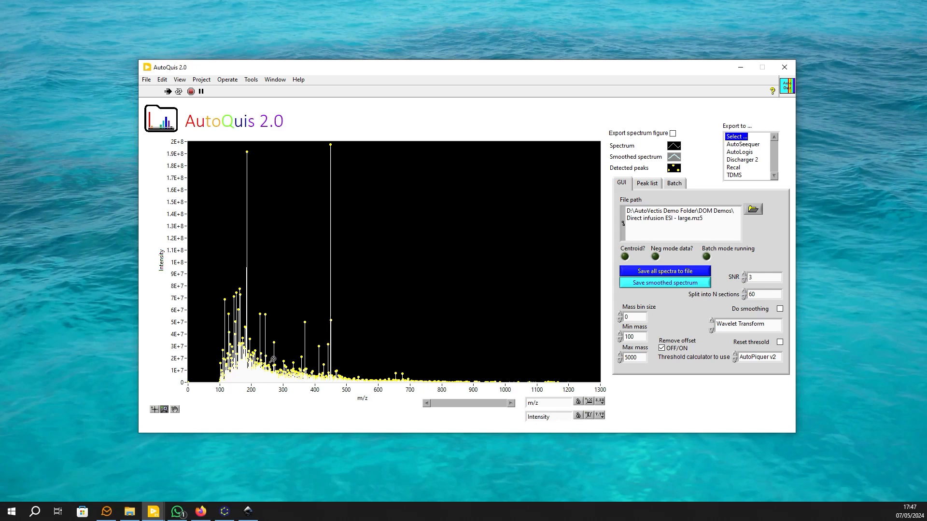
left_click_drag(273, 353, 296, 384)
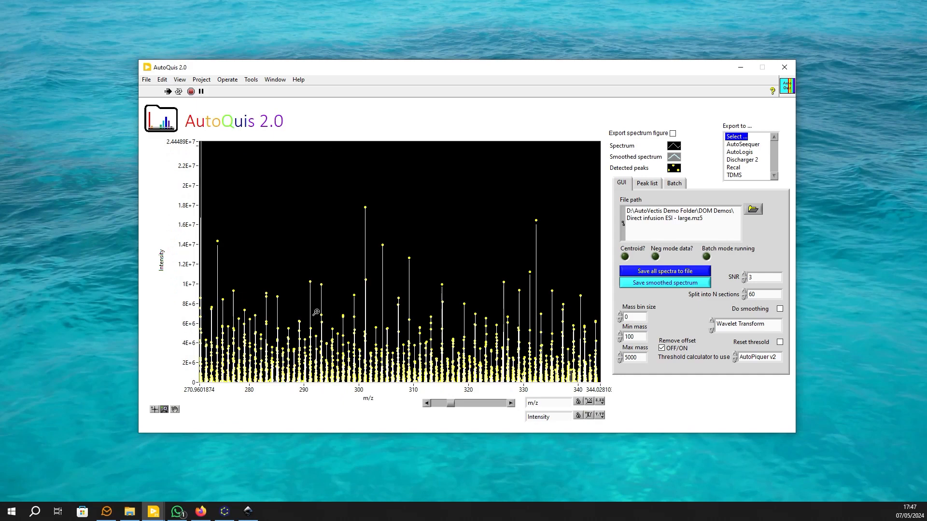
left_click_drag(298, 264, 343, 383)
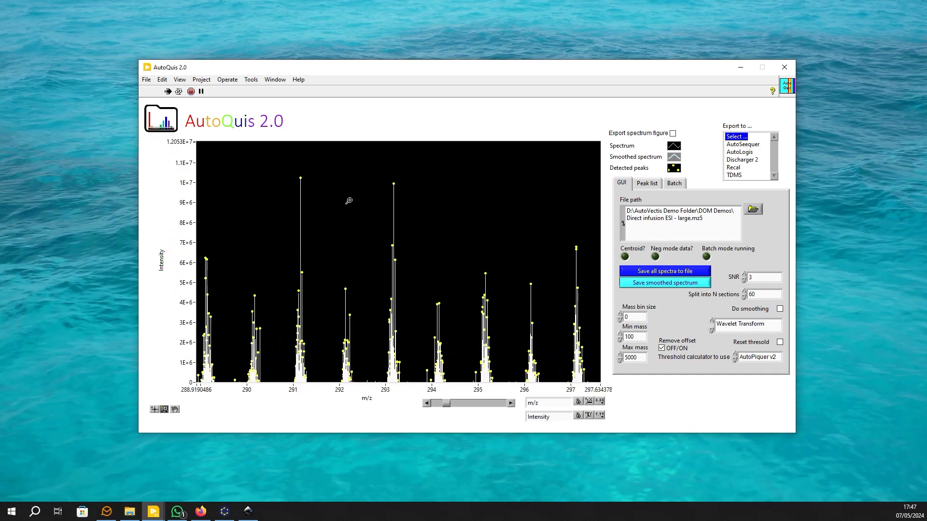
left_click_drag(373, 177, 460, 383)
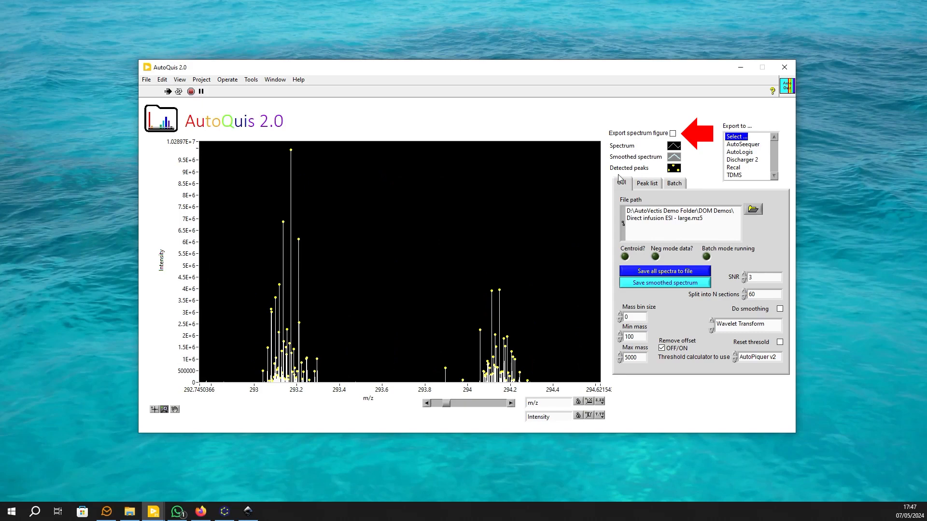
left_click(672, 133)
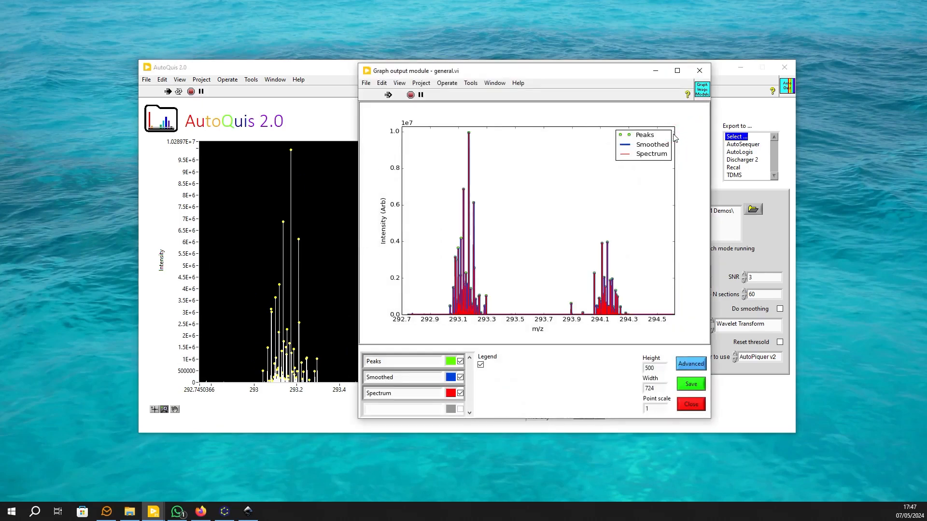
Hide the Peaks and Smoothed traces in the export figure and colour the Spectrum trace black.
left_click(460, 361)
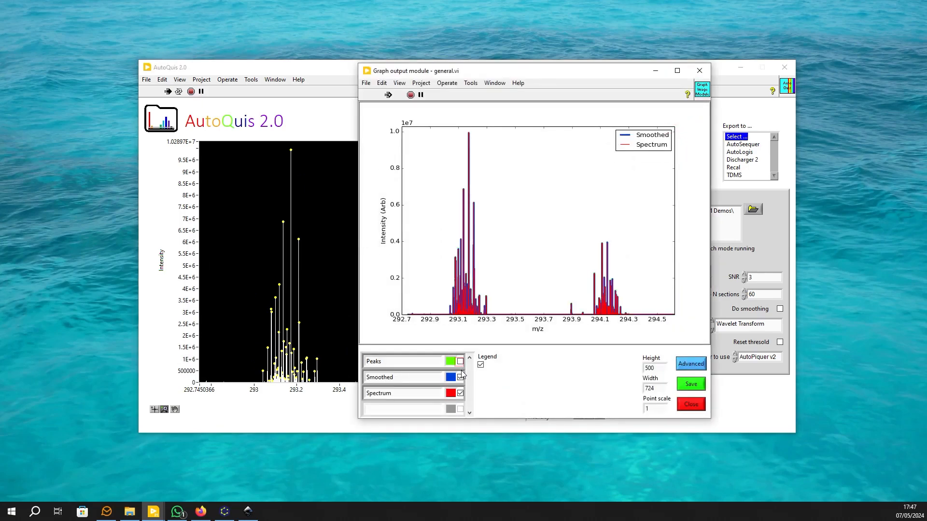
left_click(460, 378)
left_click(450, 393)
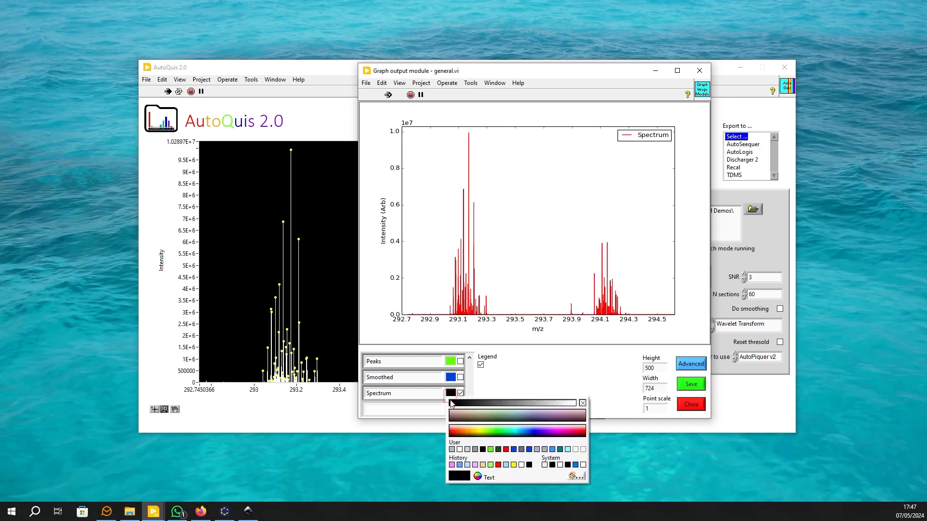
left_click(450, 403)
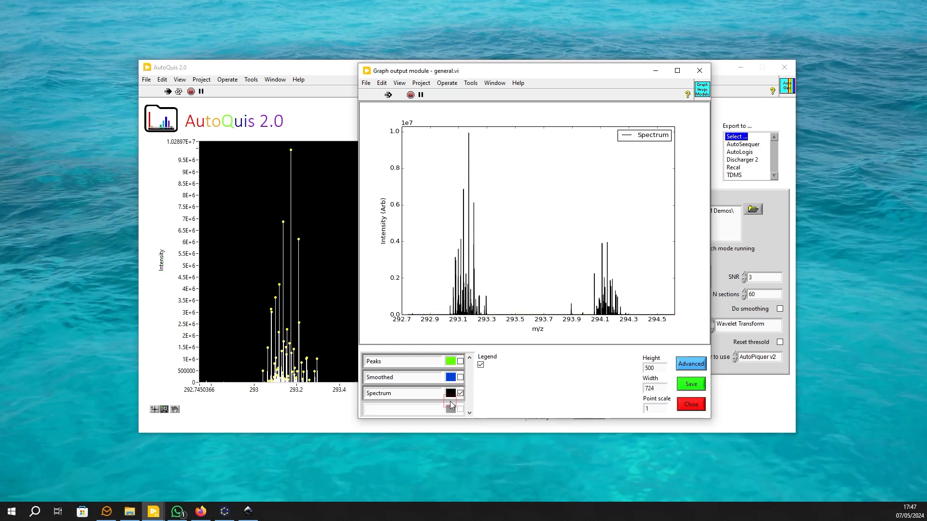
Turn off the legend in the export figure and set the figure's width to 800.
left_click(480, 365)
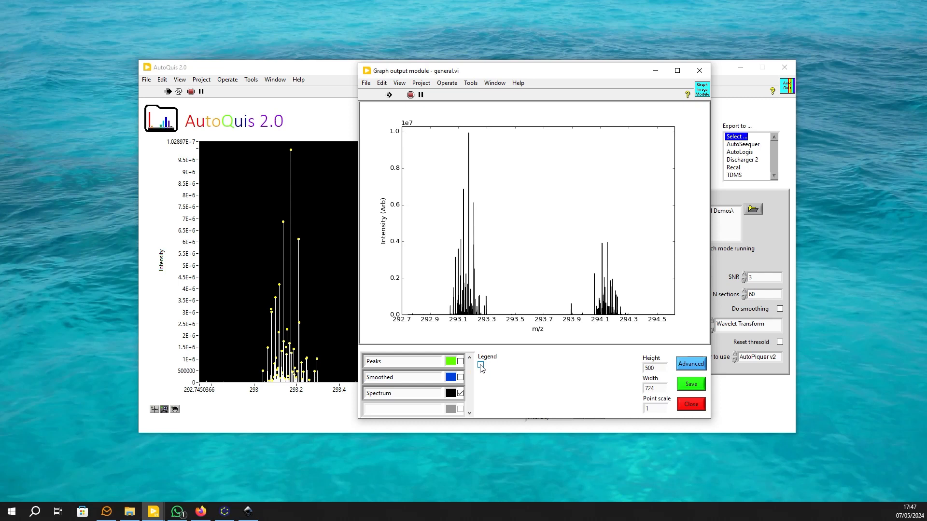
double_click(654, 388)
type("800")
key("Return")
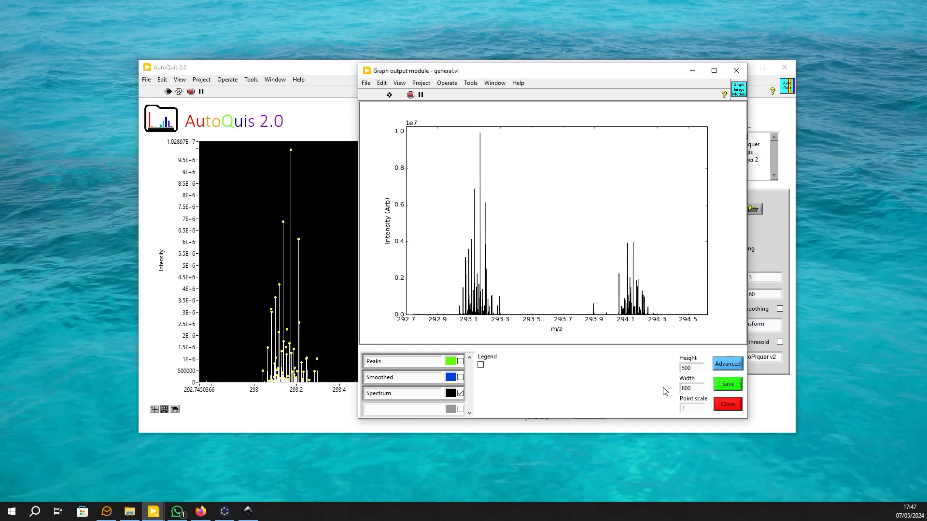
Save the figure as test3.png in the DOM Demos folder and close the graph output window.
left_click(734, 382)
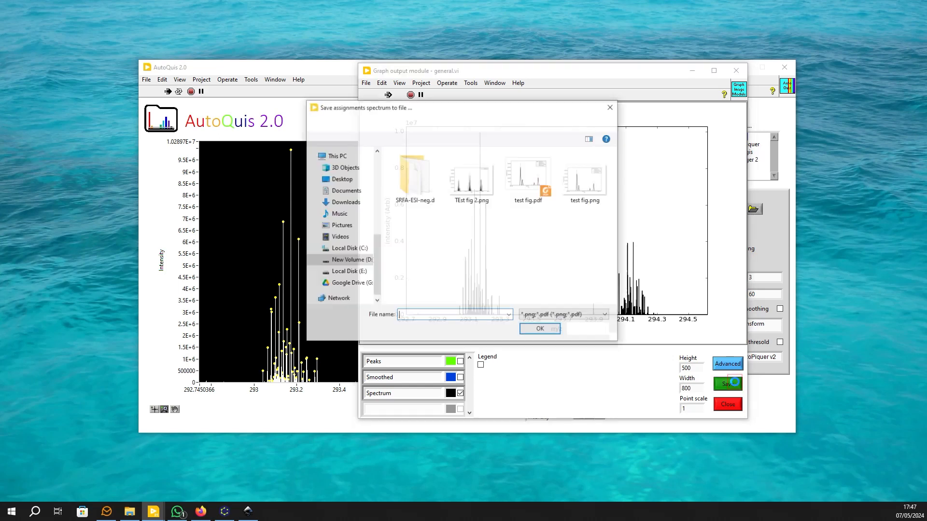
type("tes")
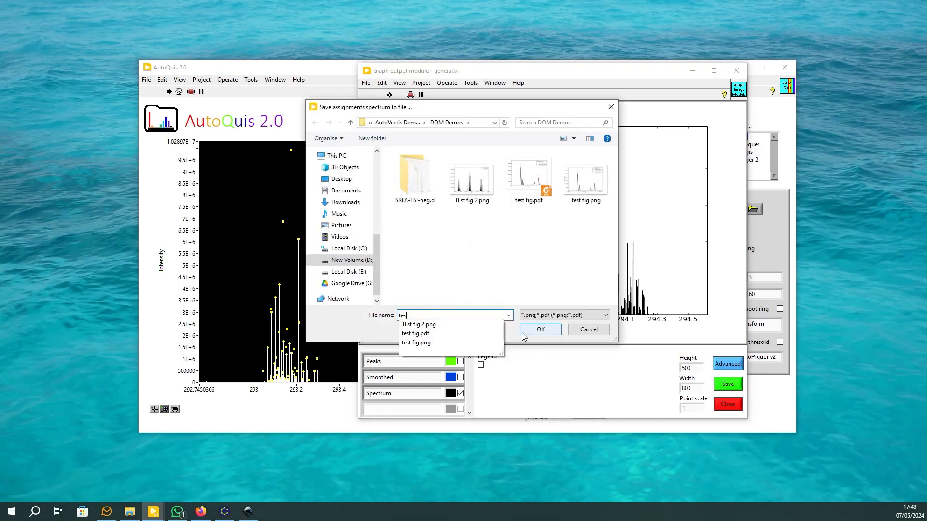
type("t3.pn")
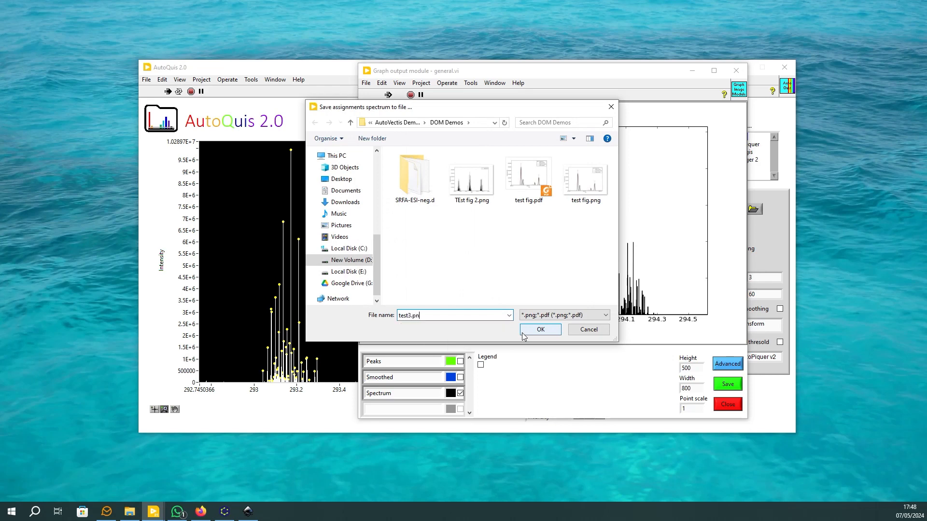
type("g")
left_click(523, 333)
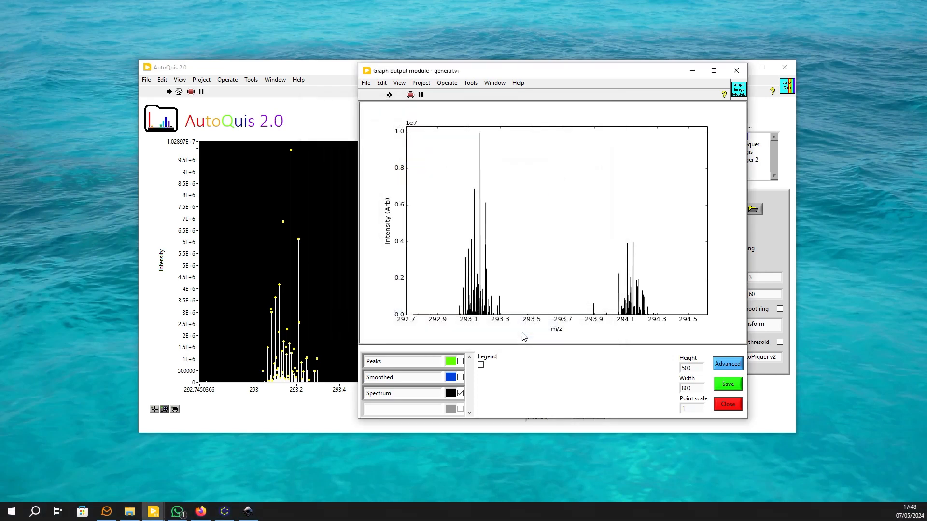
left_click(735, 70)
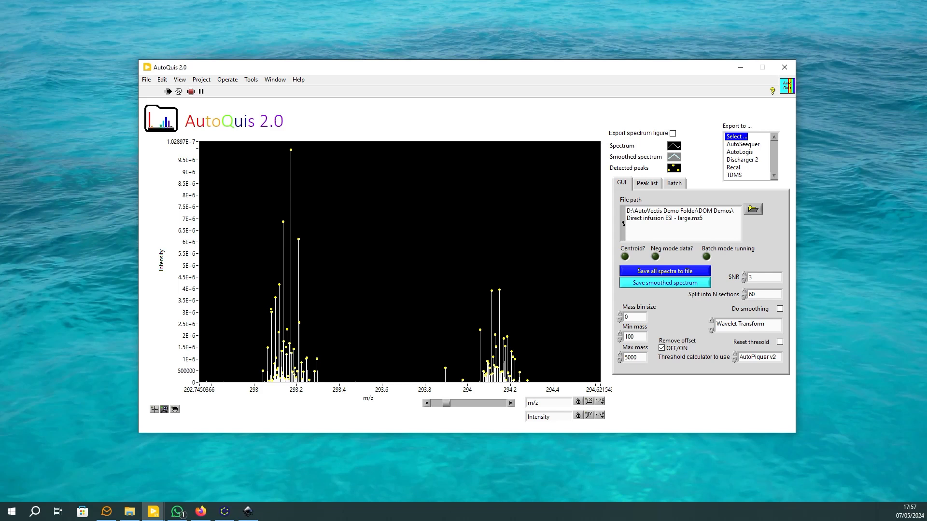
Export the processed spectrum to AutoLogis, saving the TDMS file under the suggested name in the DOM Demos folder.
left_click(746, 153)
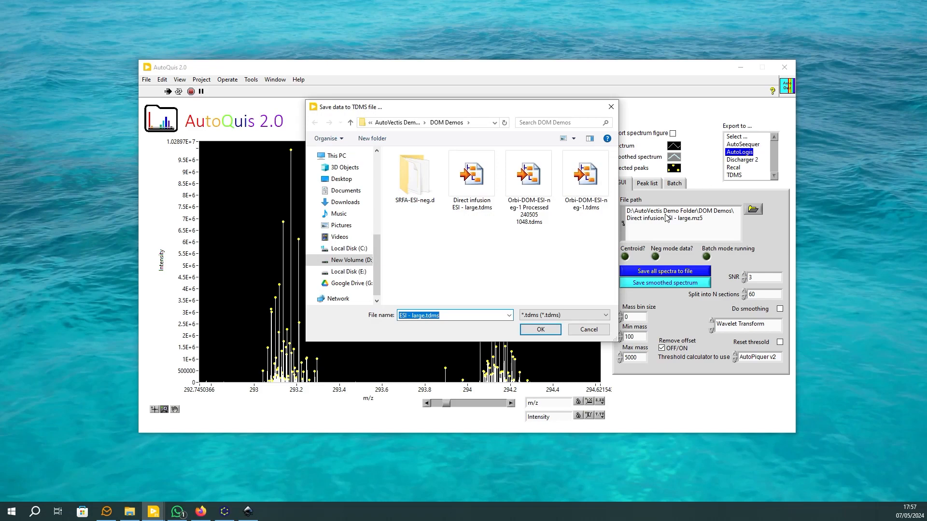
left_click(540, 329)
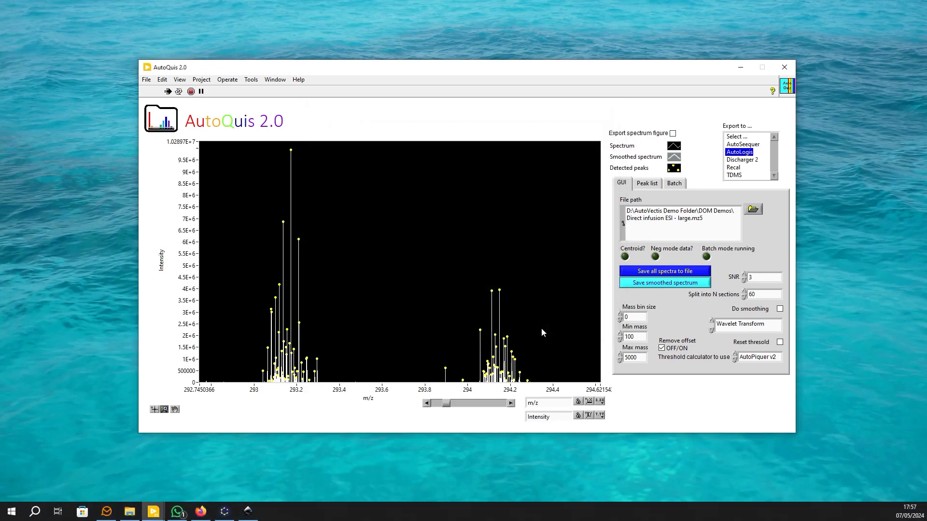